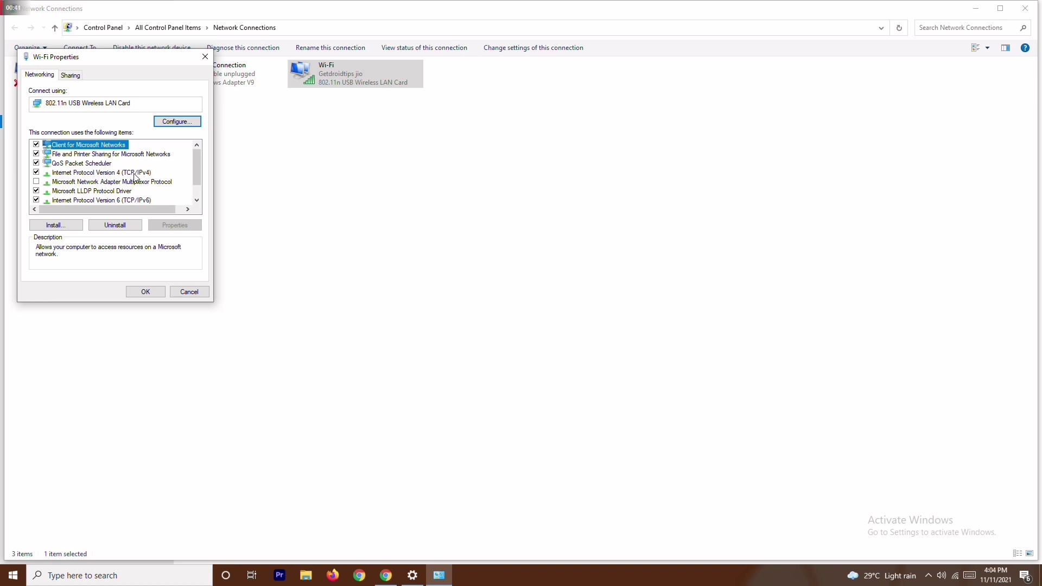
Set the Wi-Fi adapter's IPv4 DNS servers manually to preferred 1.1.1.1 and alternate 8.8.8.8, and dismiss the network windows.
double_click(139, 174)
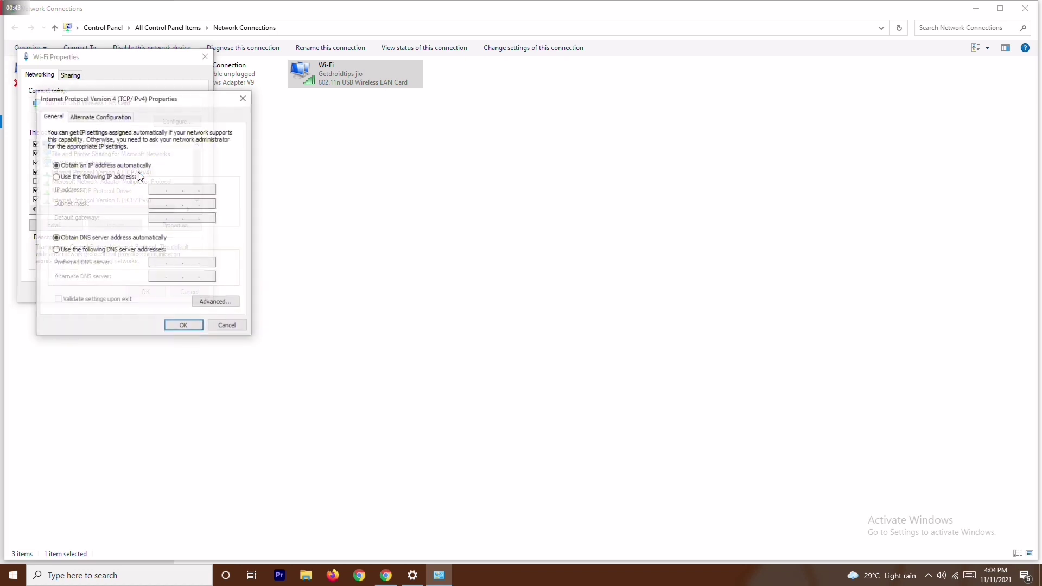
drag(193, 98, 373, 98)
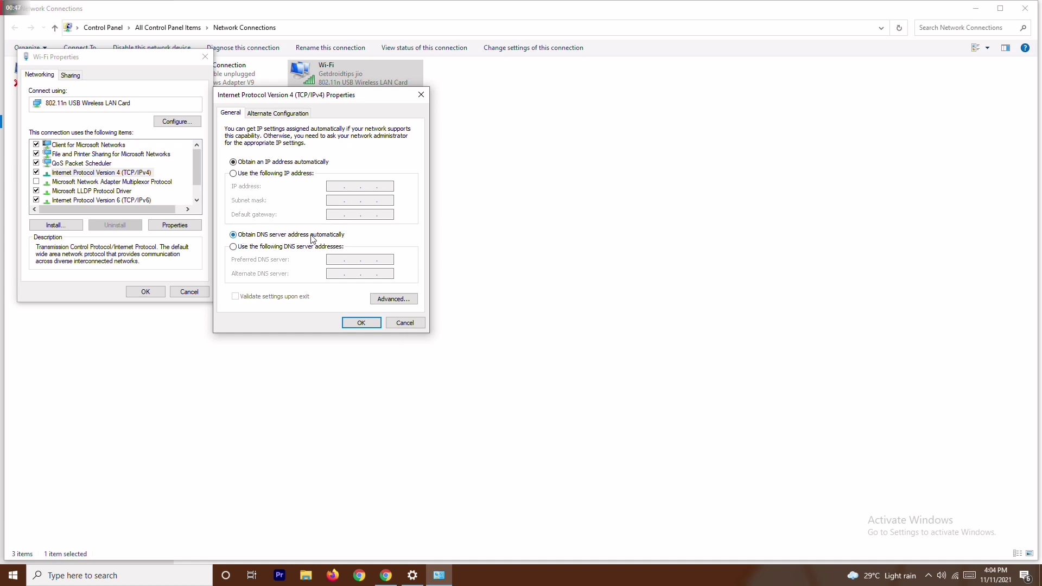
click(251, 248)
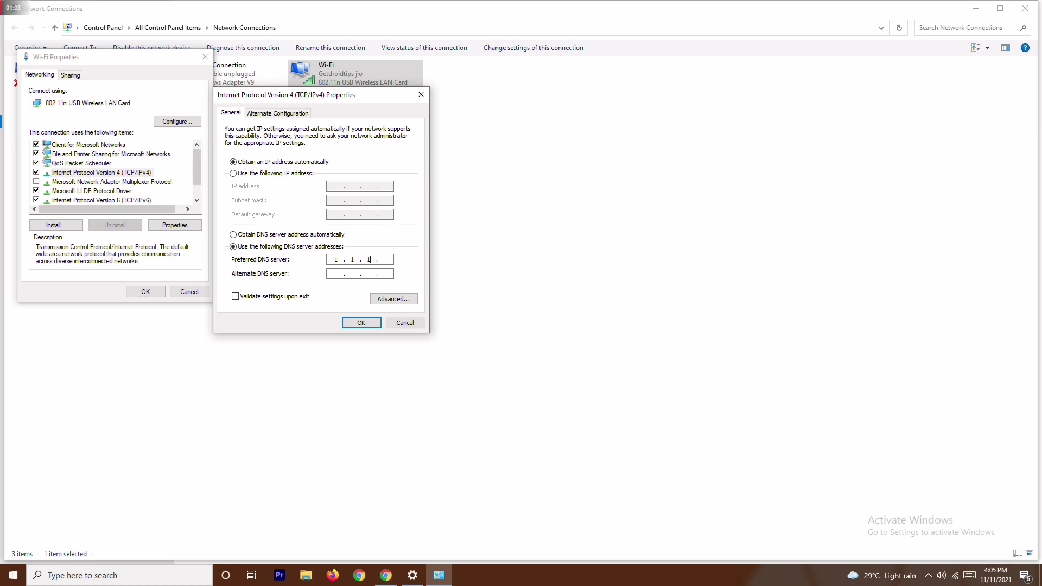
click(388, 260)
text(1)
click(358, 275)
text(8.8.8.8)
click(358, 327)
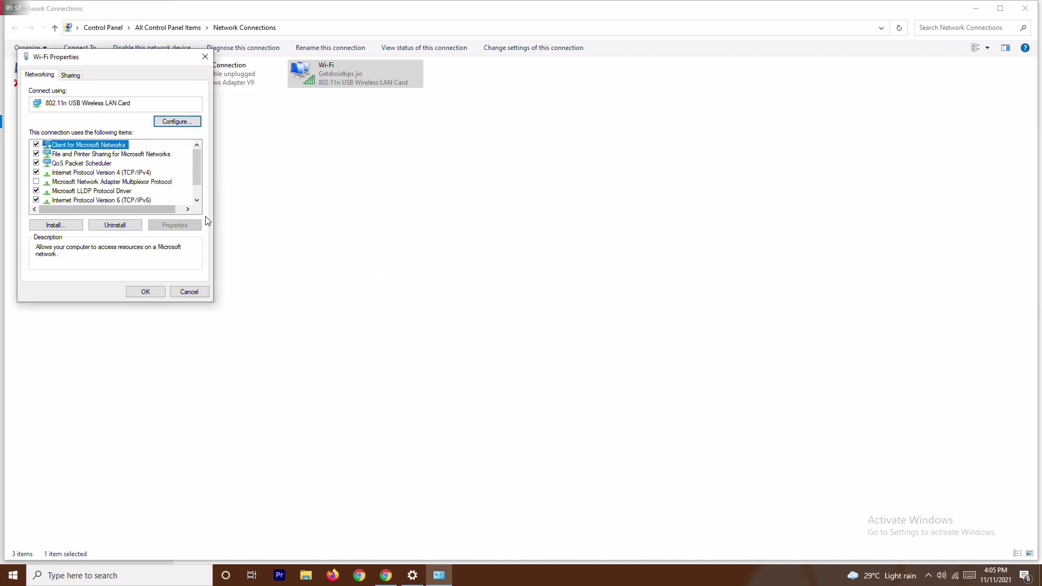
click(156, 292)
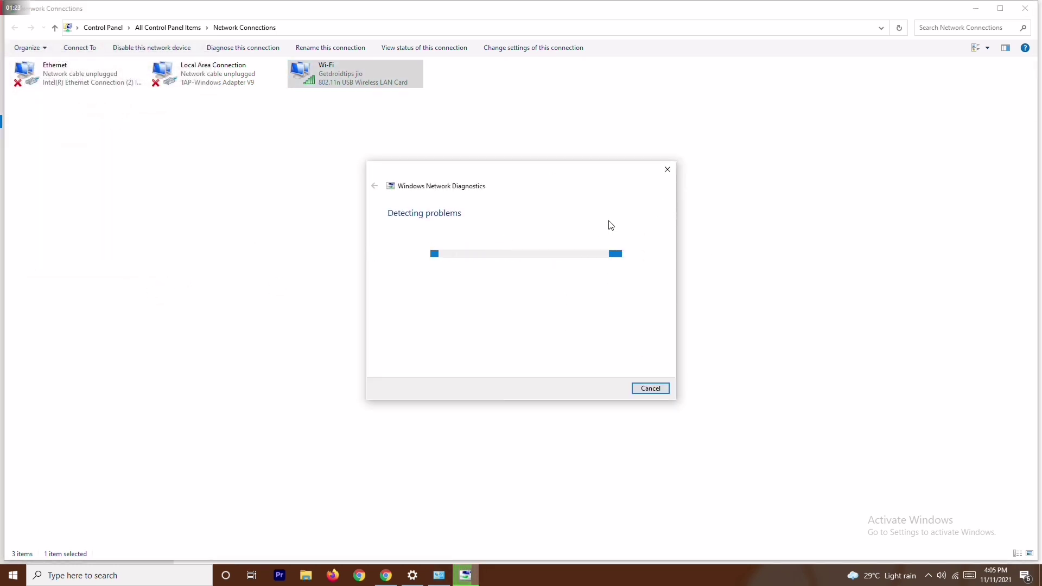
click(669, 172)
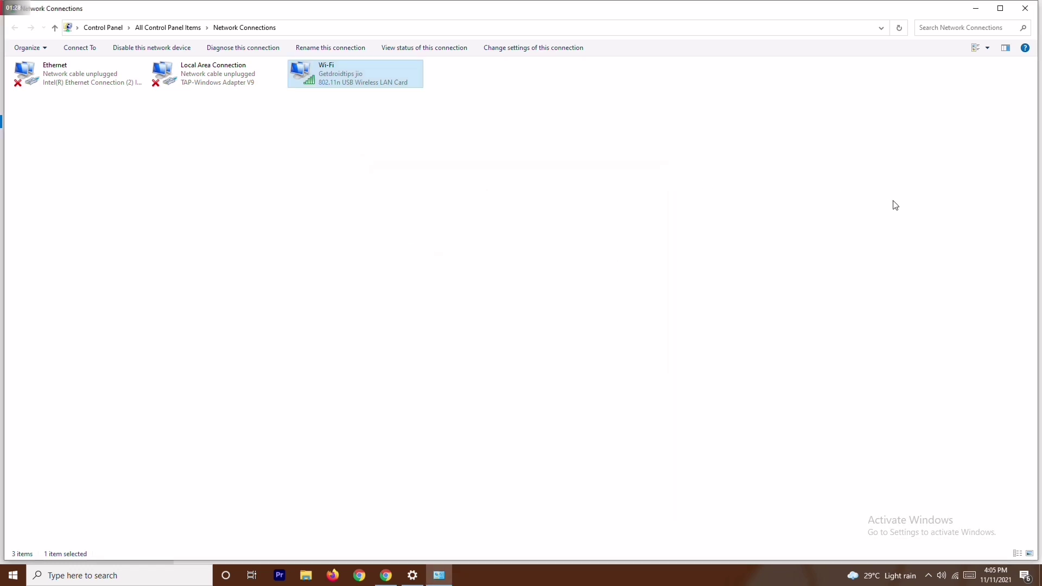
click(976, 8)
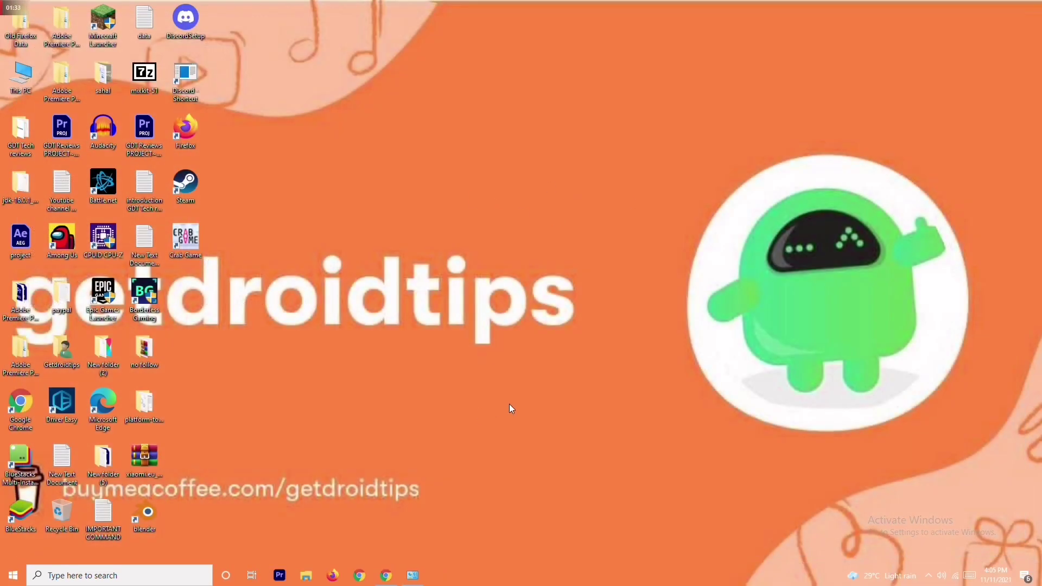
Search Windows for cmd and open Command Prompt as administrator.
click(186, 576)
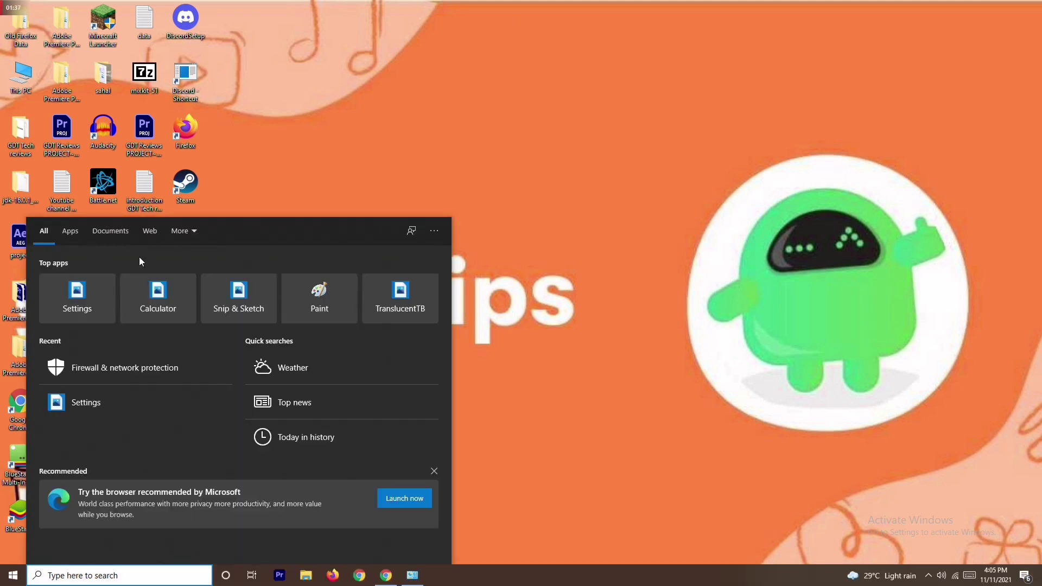
text(cmd)
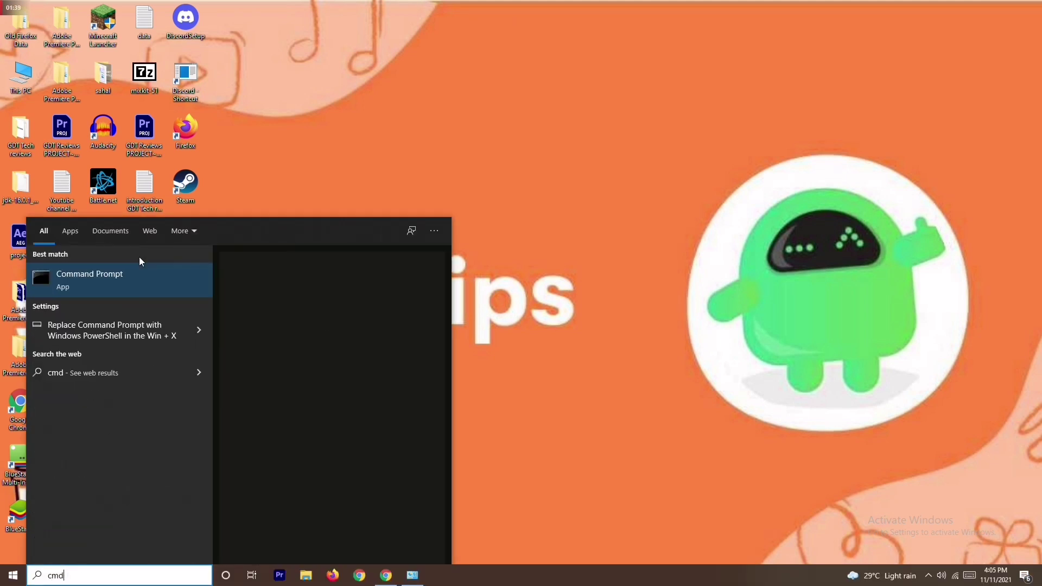
click(311, 383)
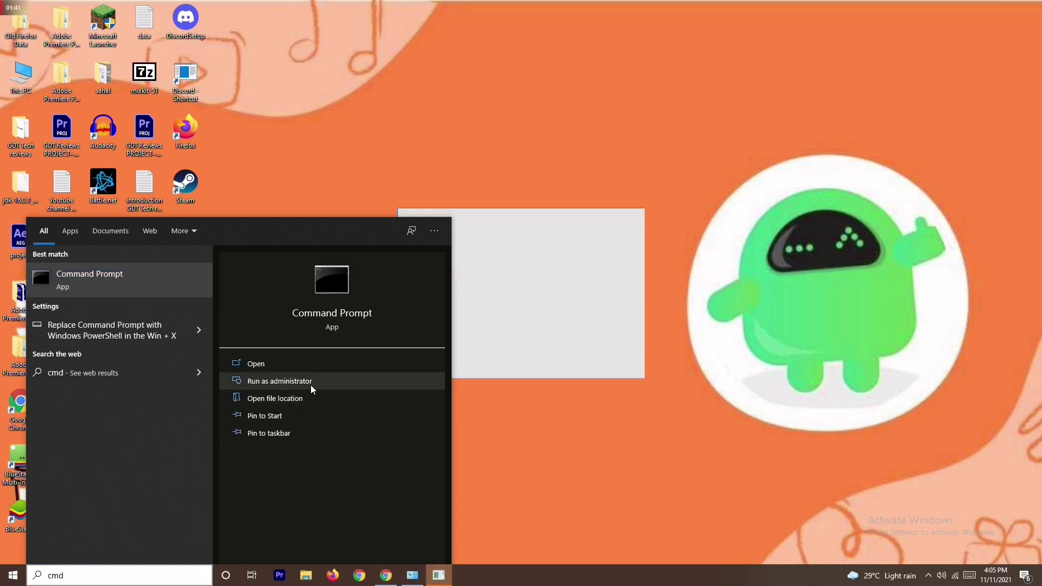
click(489, 359)
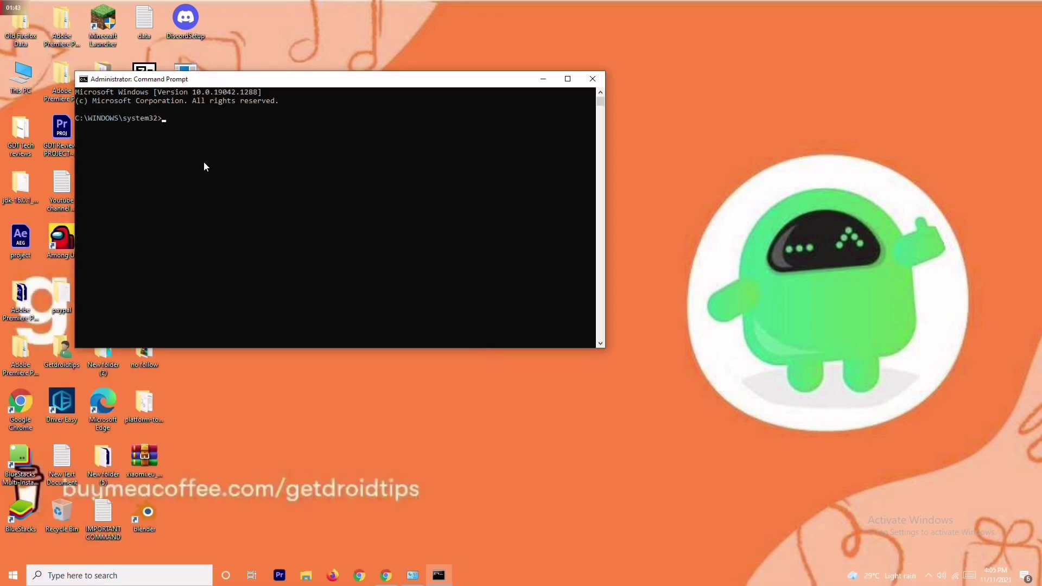
Flush the DNS cache with ipconfig /flushdns and re-register DNS records with ipconfig /registerdns.
text(ipconfig /flushdns)
key(Return)
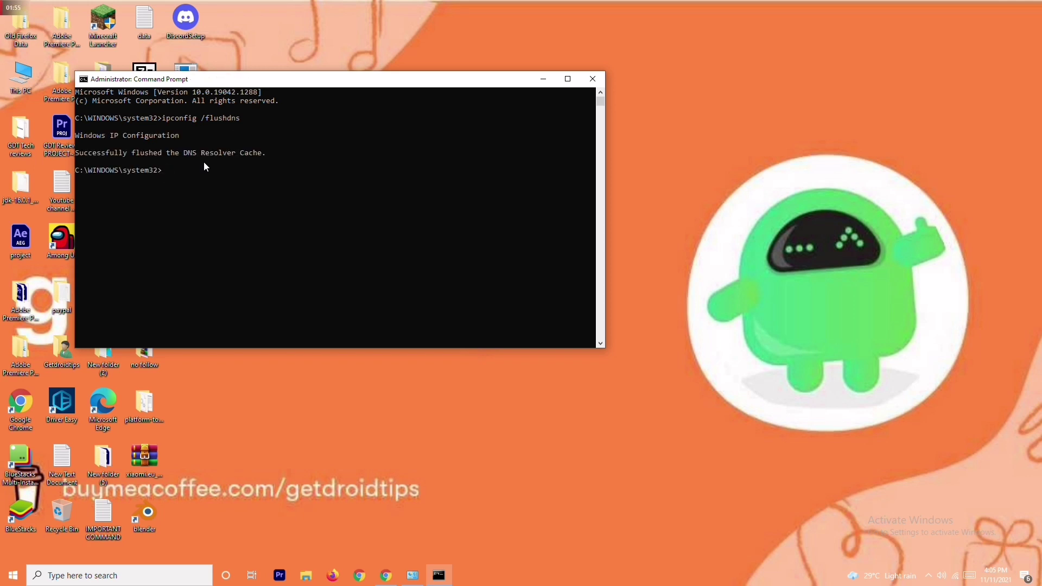
text(ipconfig /registerdns)
key(Return)
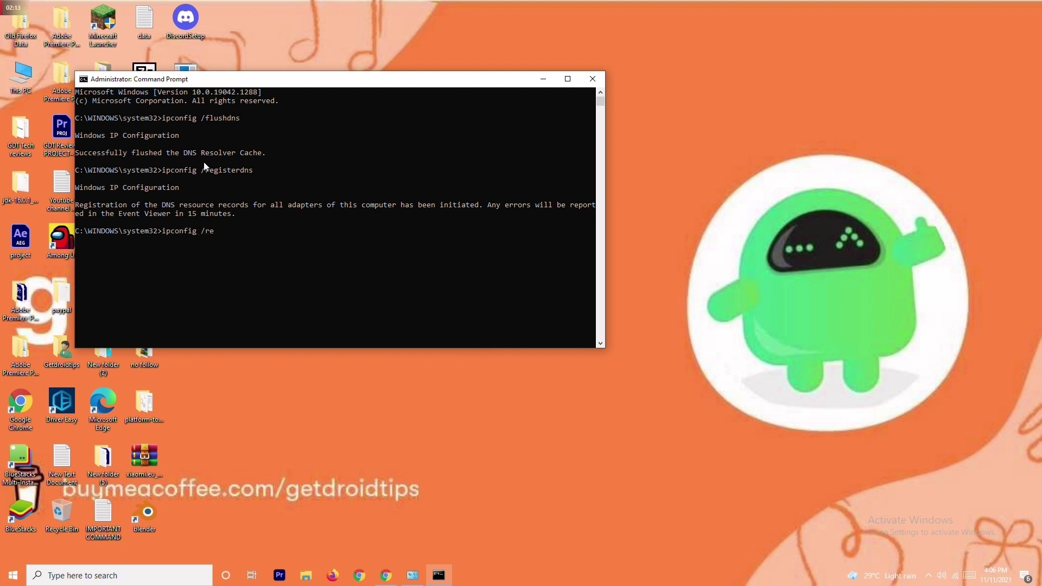
Release and renew the computer's IP configuration with ipconfig /release and ipconfig /renew.
text(ease)
key(Return)
text(ip)
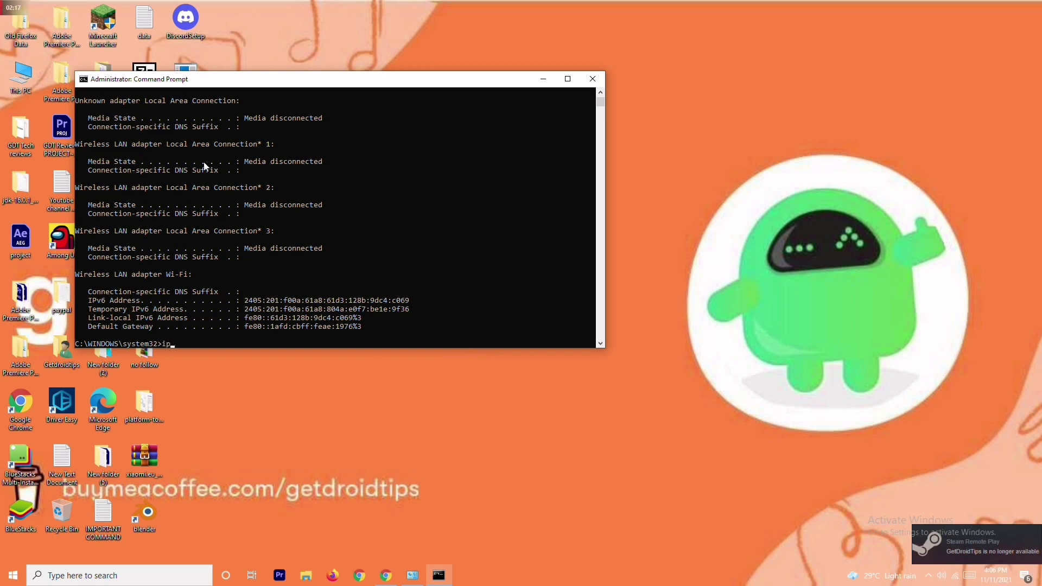
text(config /renew)
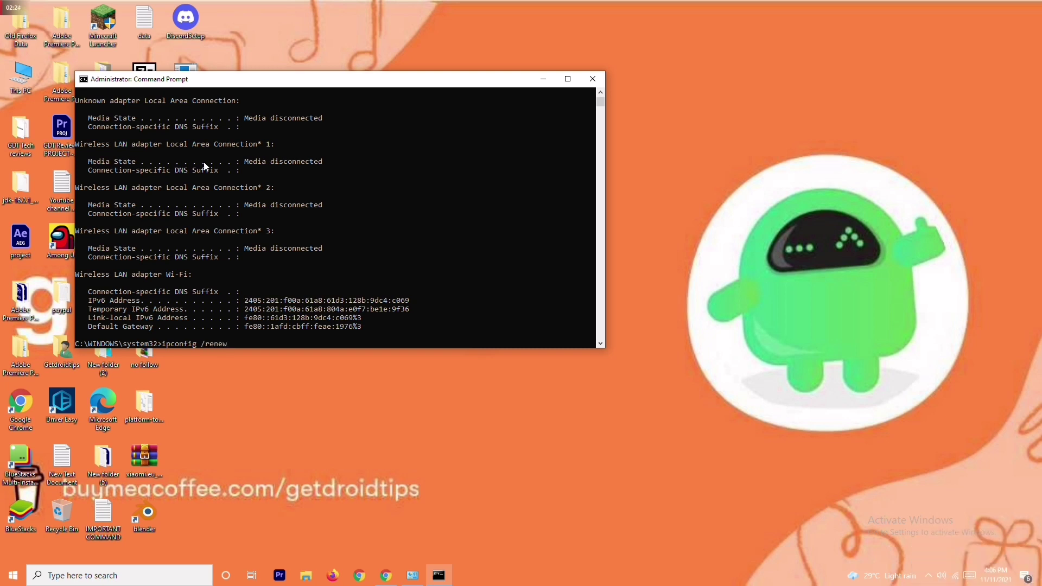
key(Return)
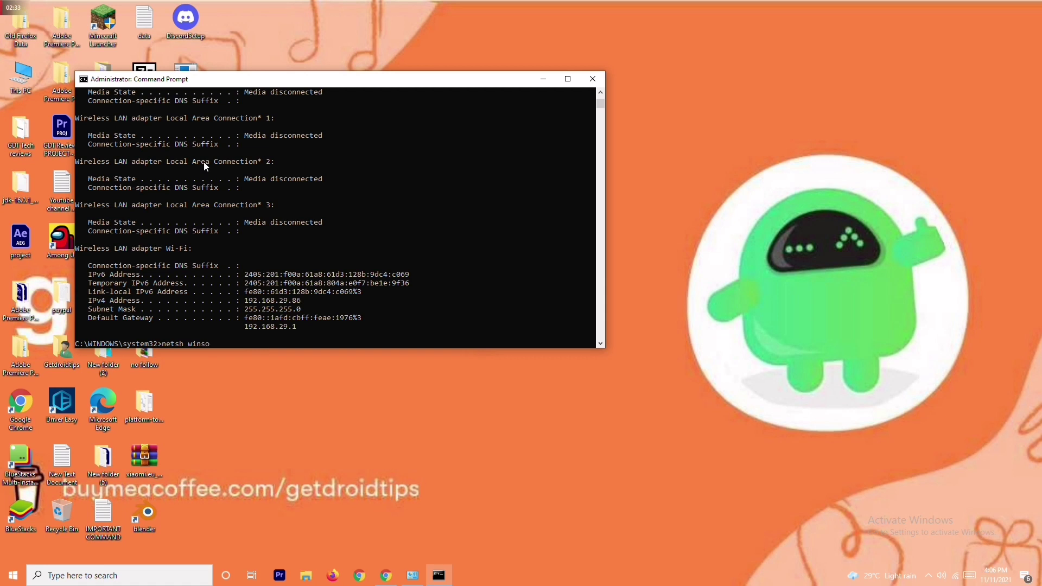
Reset the Winsock catalog with netsh winsock reset and close Command Prompt.
text(ck reset)
key(Return)
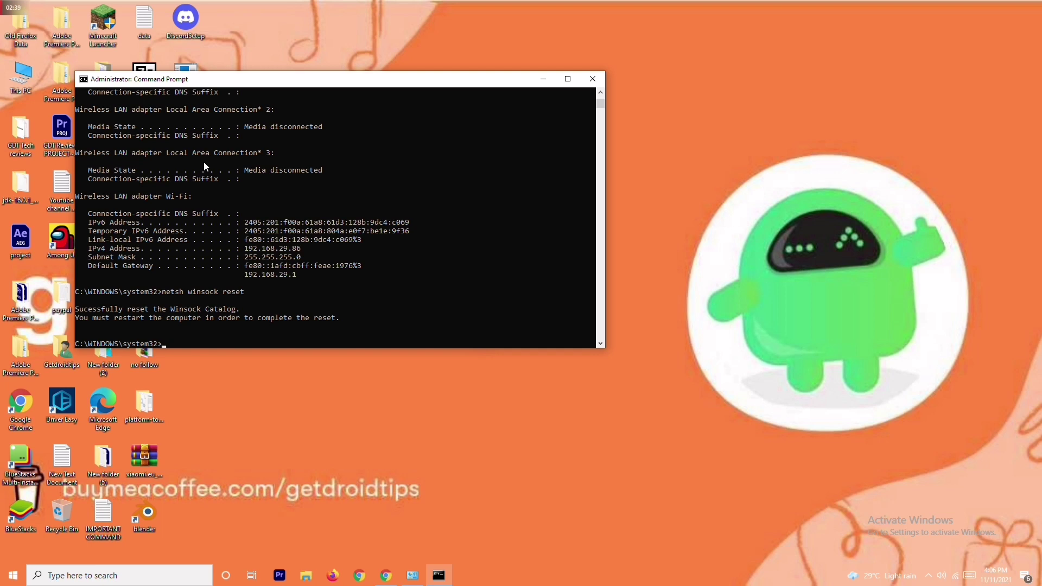
key(Return)
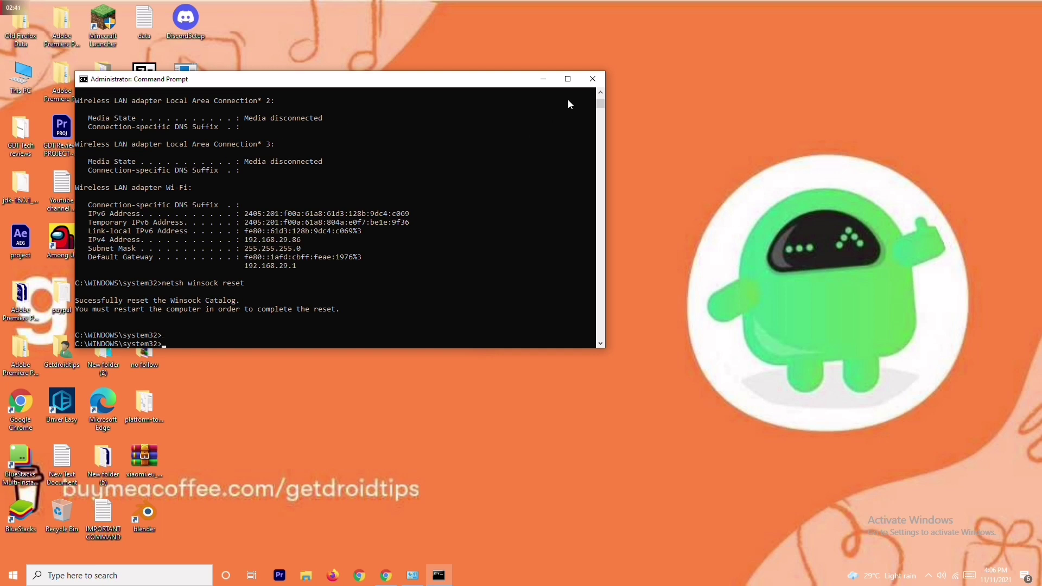
click(593, 79)
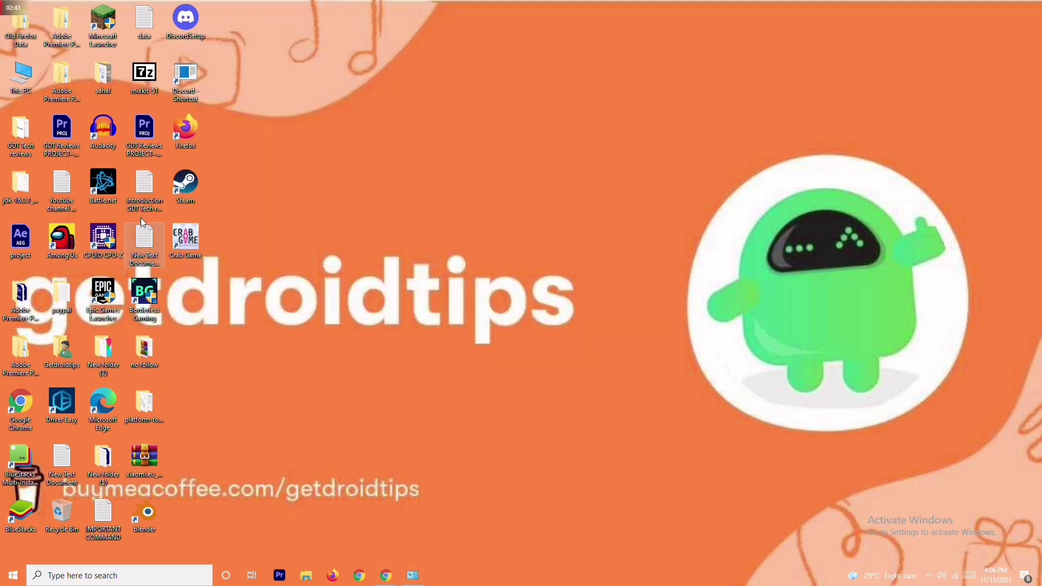
Switch to Steam, view the Crab Game page in the library, and minimize the window.
double_click(185, 183)
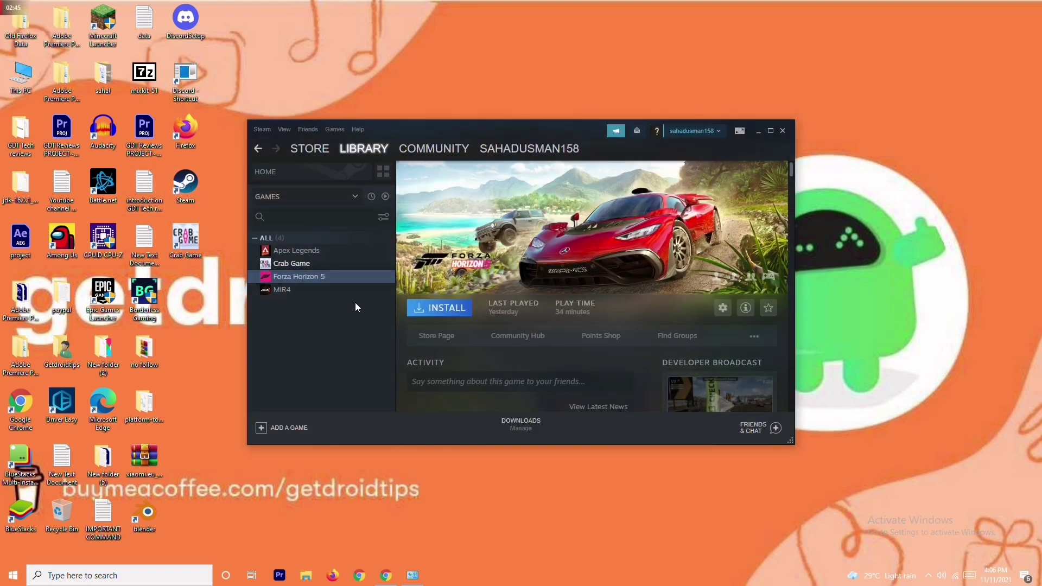
click(315, 264)
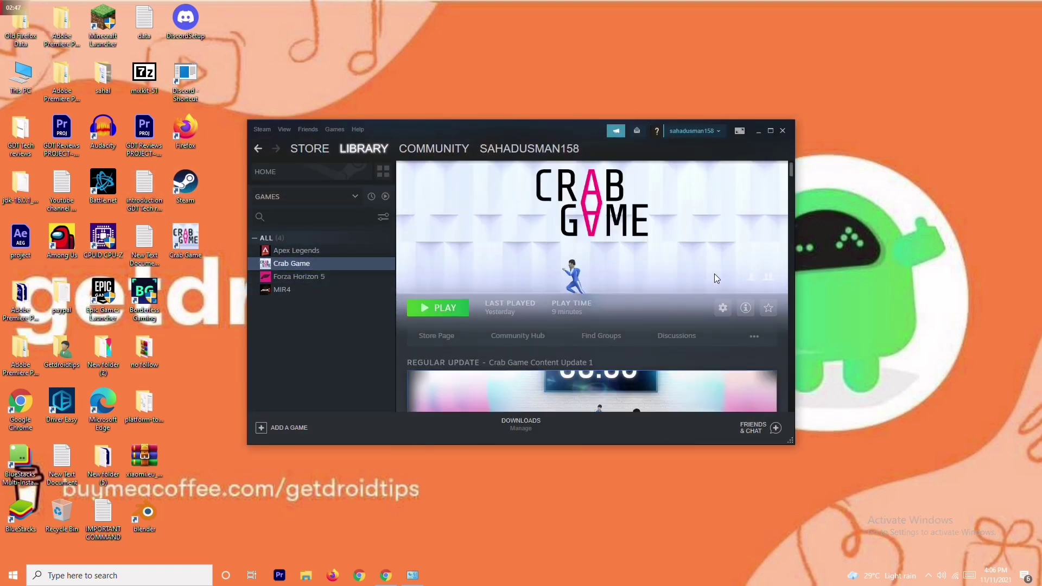
click(758, 132)
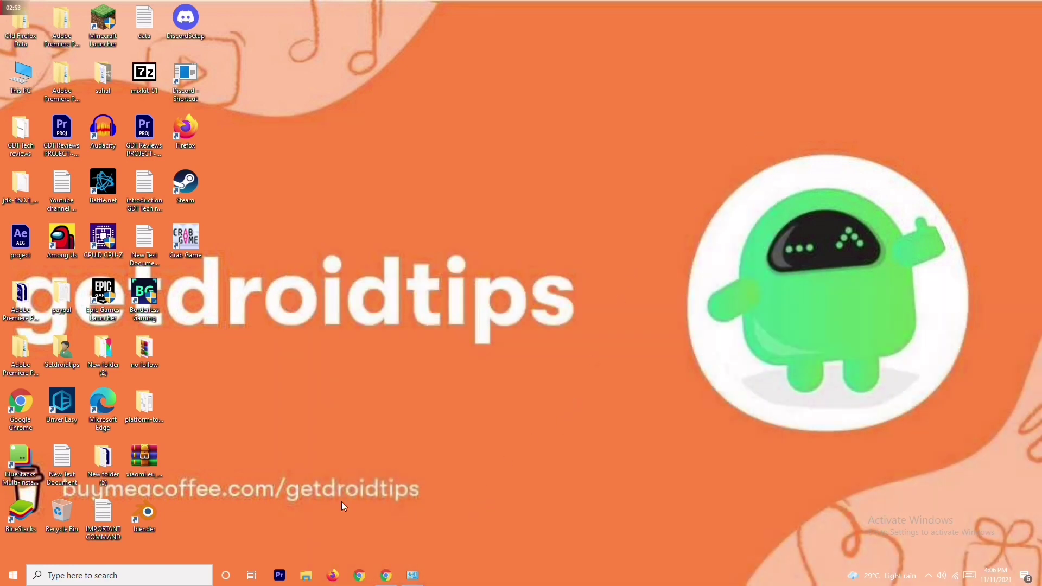
Open Windows Settings and go to Virus & threat protection under Windows Security in Update & Security.
click(141, 576)
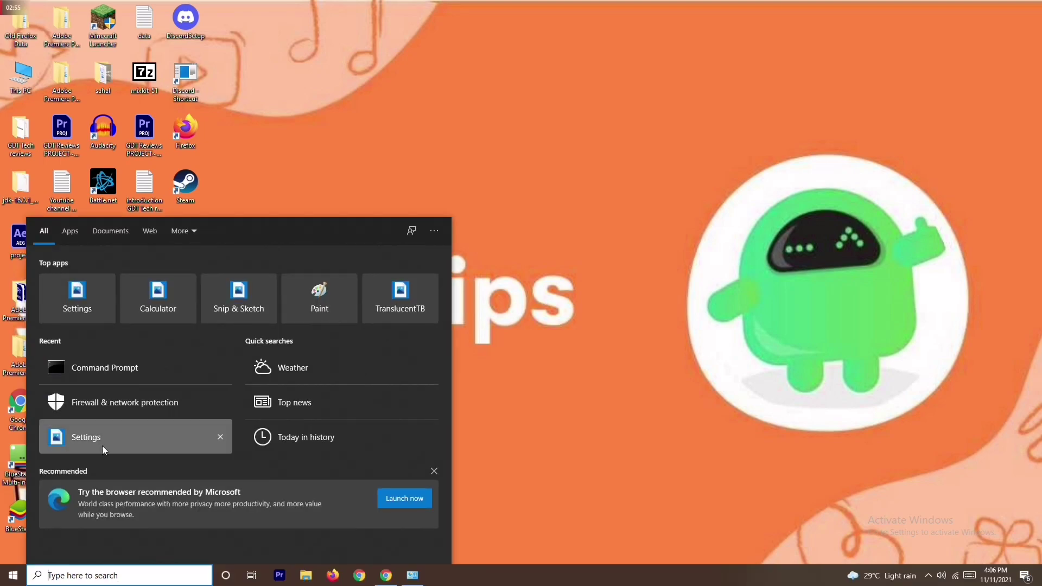
click(126, 445)
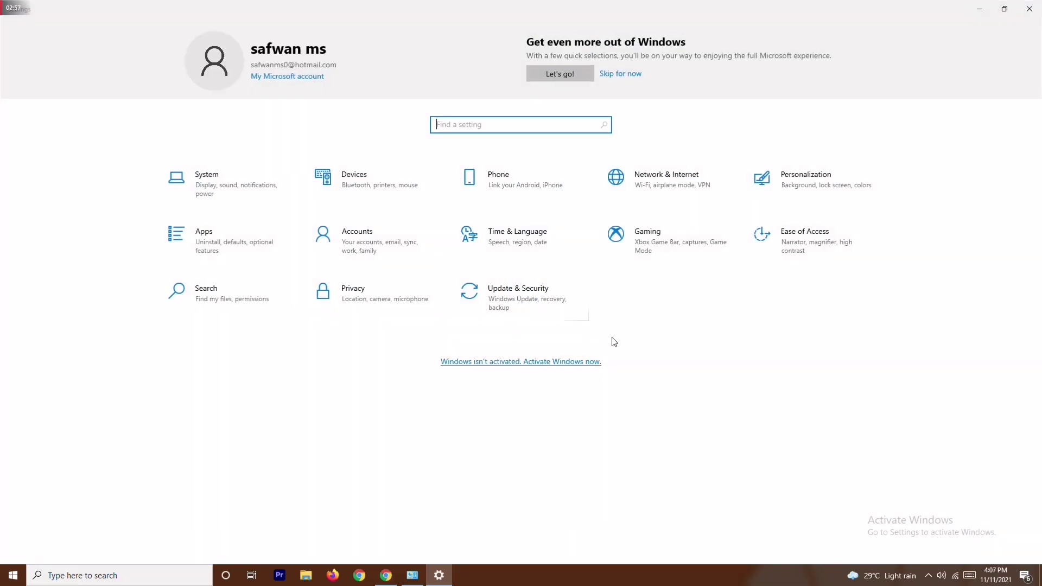
click(402, 291)
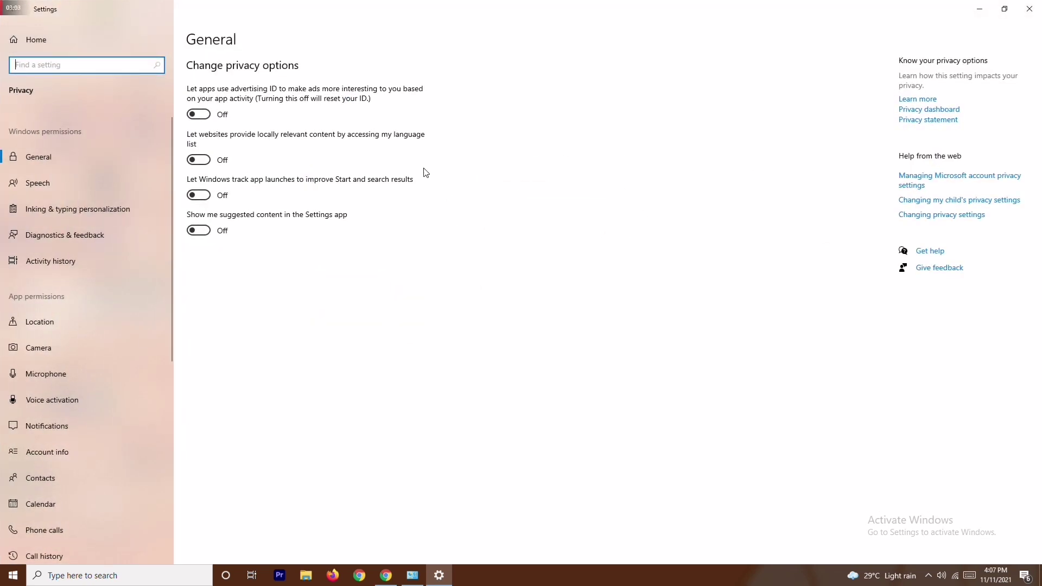
click(14, 11)
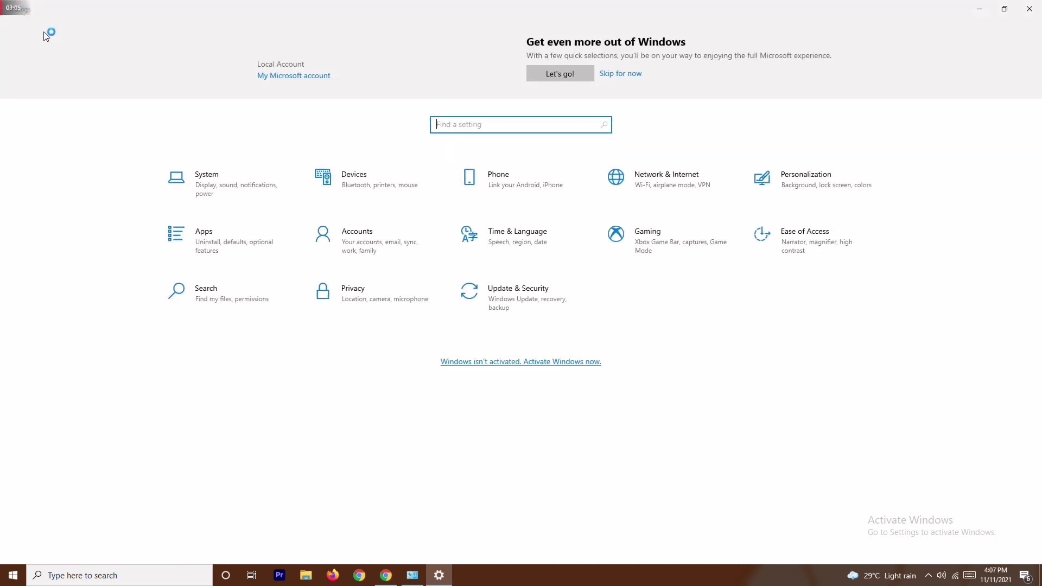
click(538, 296)
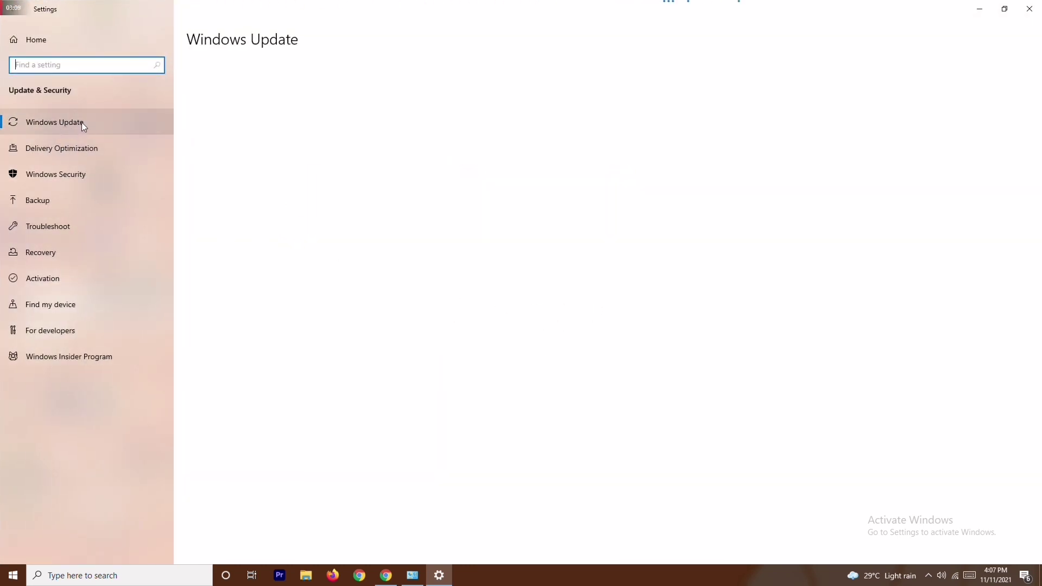
click(65, 123)
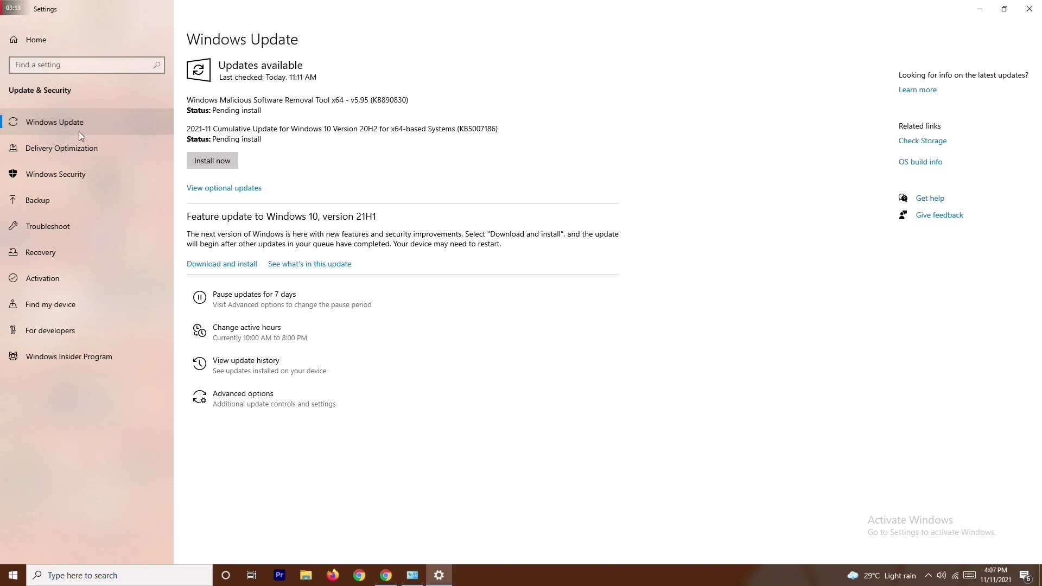
click(73, 173)
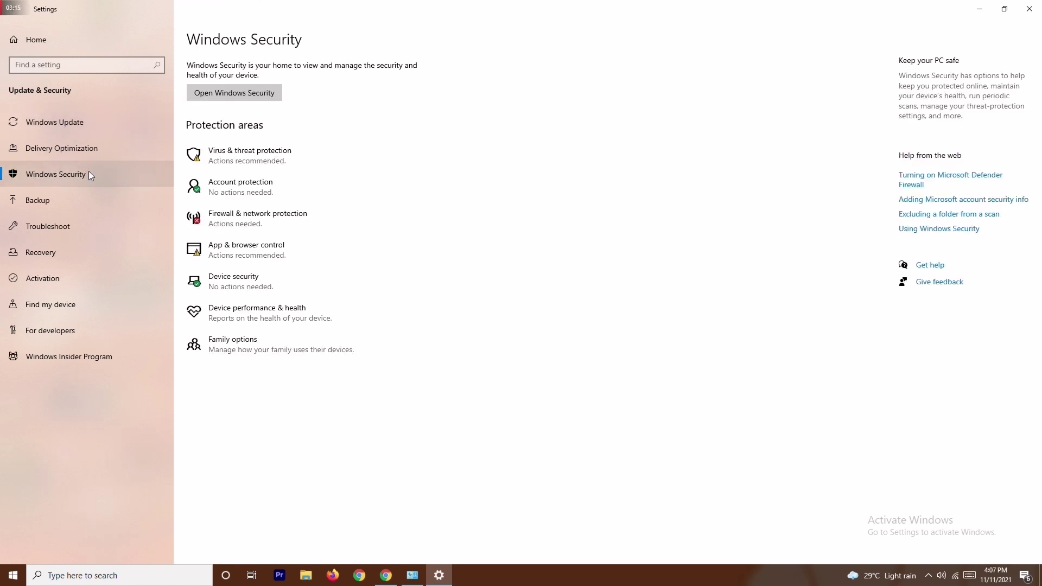
click(307, 159)
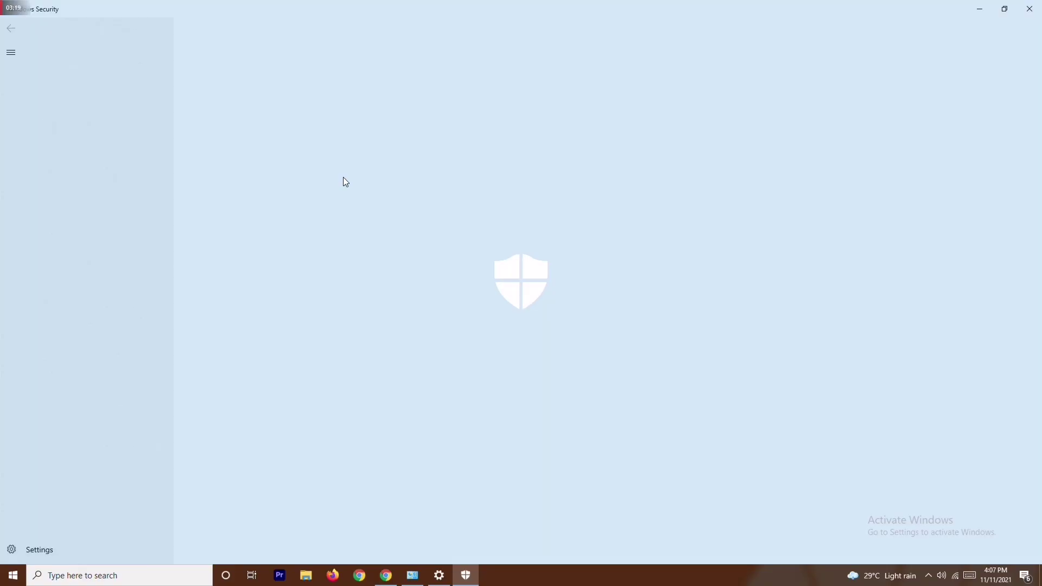
Check the Ransomware protection page and return to look through the Virus & threat protection overview.
scroll(467, 261, down, 3)
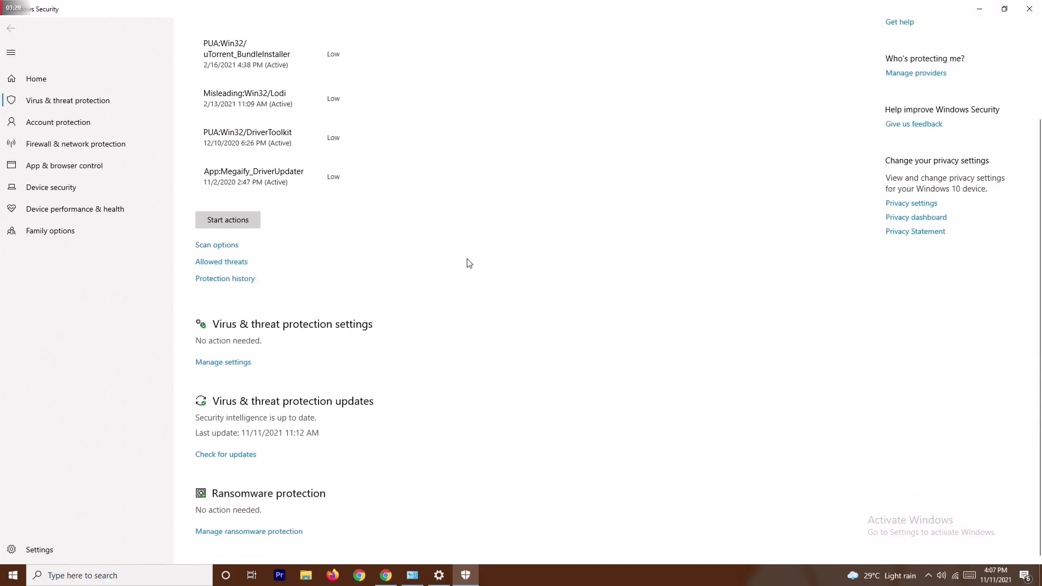
click(266, 533)
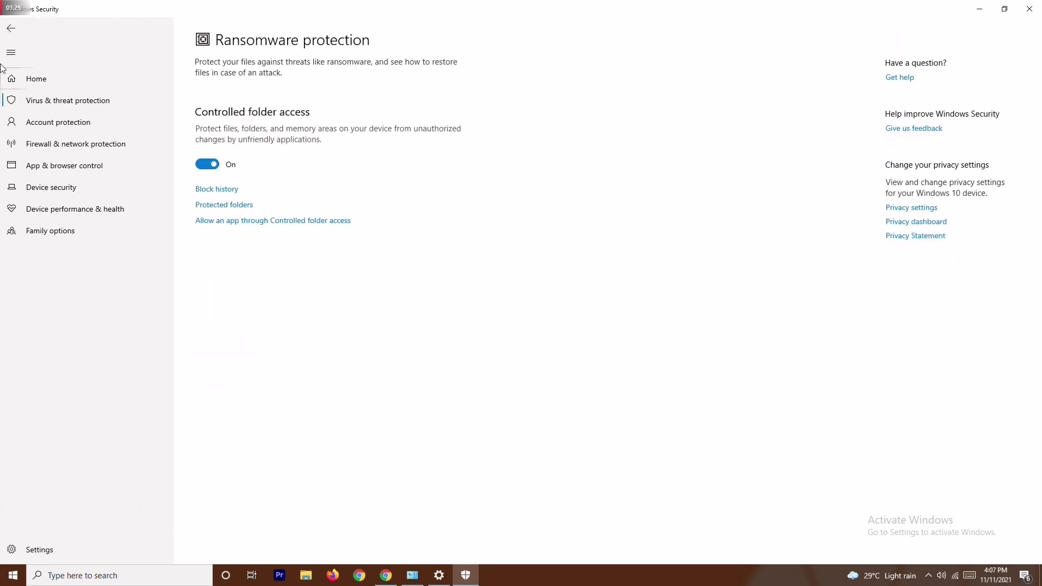
click(11, 29)
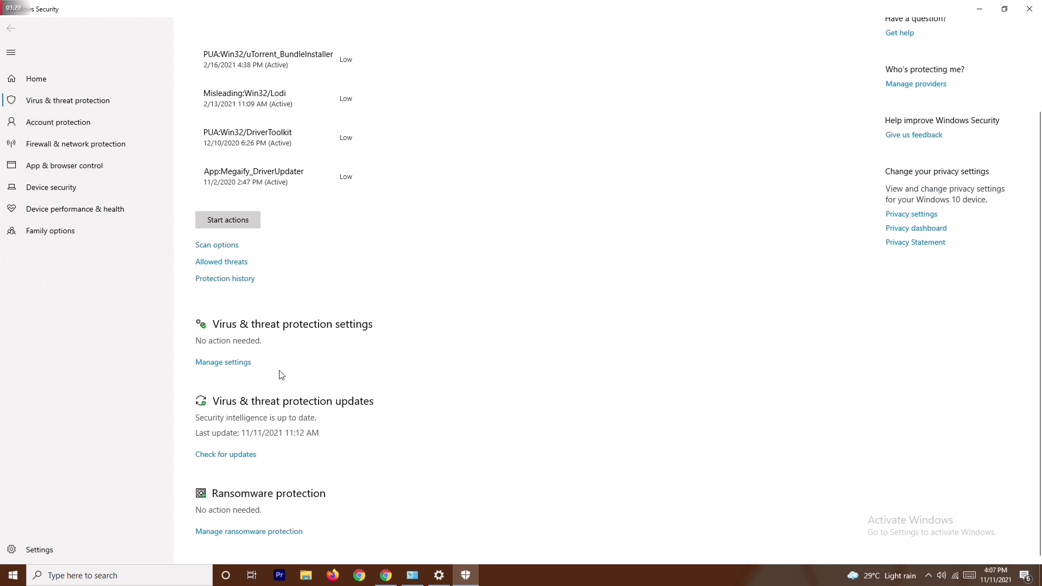
scroll(279, 333, up, 2)
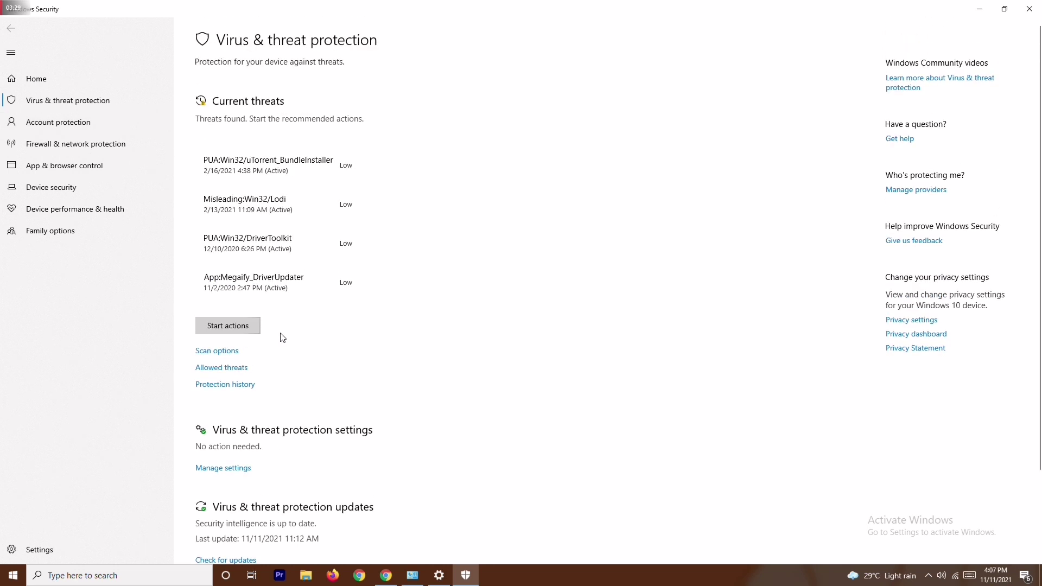
scroll(282, 338, down, 2)
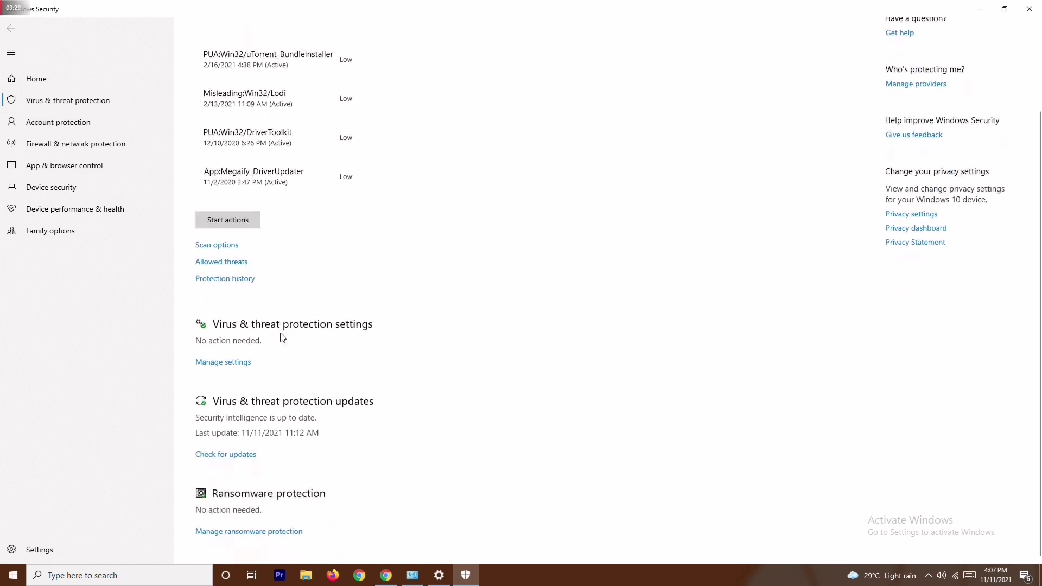
Check the Allowed threats page and the Virus & threat protection settings, and return to the Virus & threat protection overview.
click(234, 263)
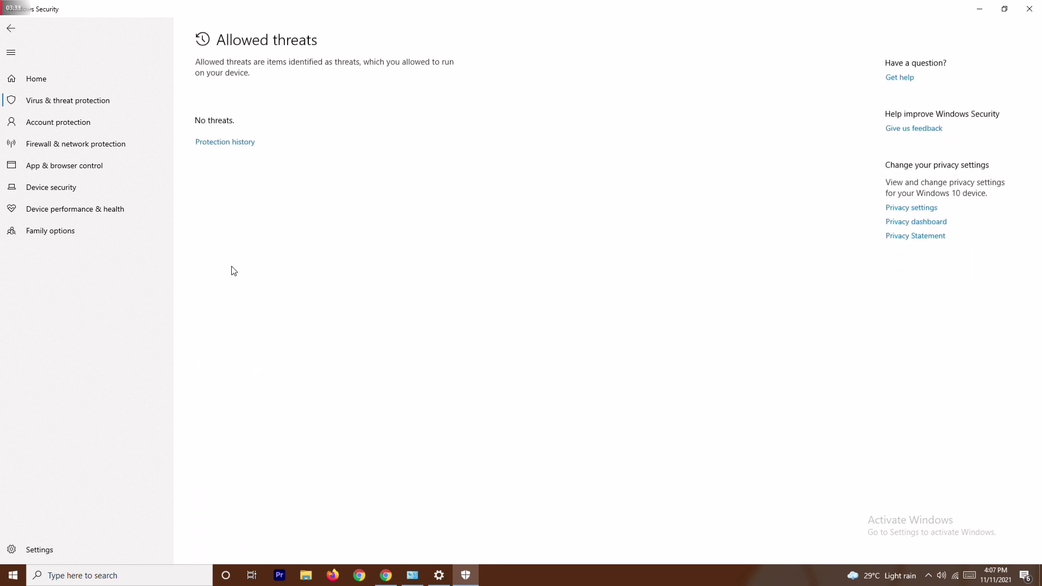
click(11, 27)
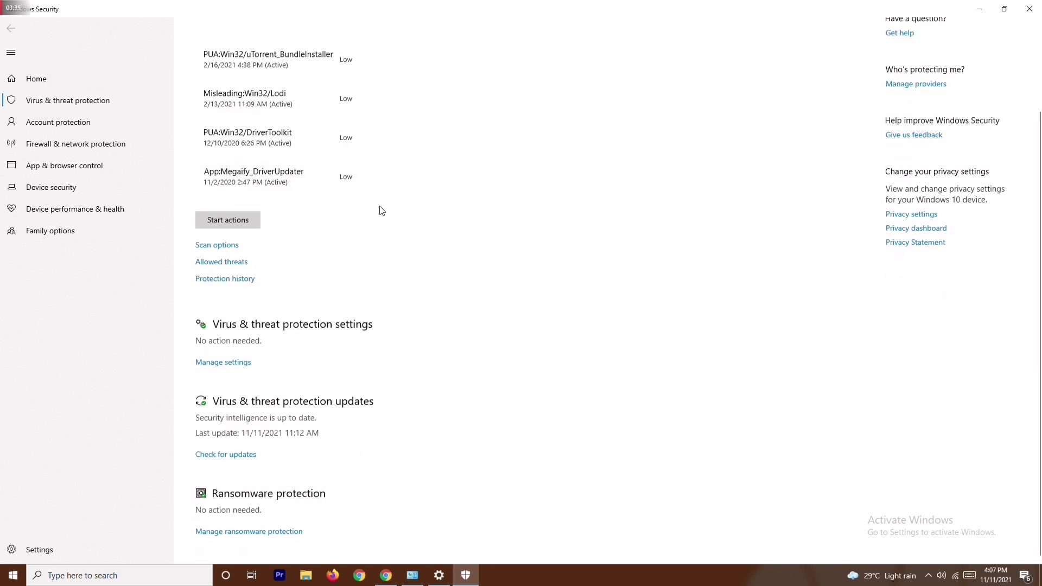
click(238, 368)
scroll(429, 275, down, 5)
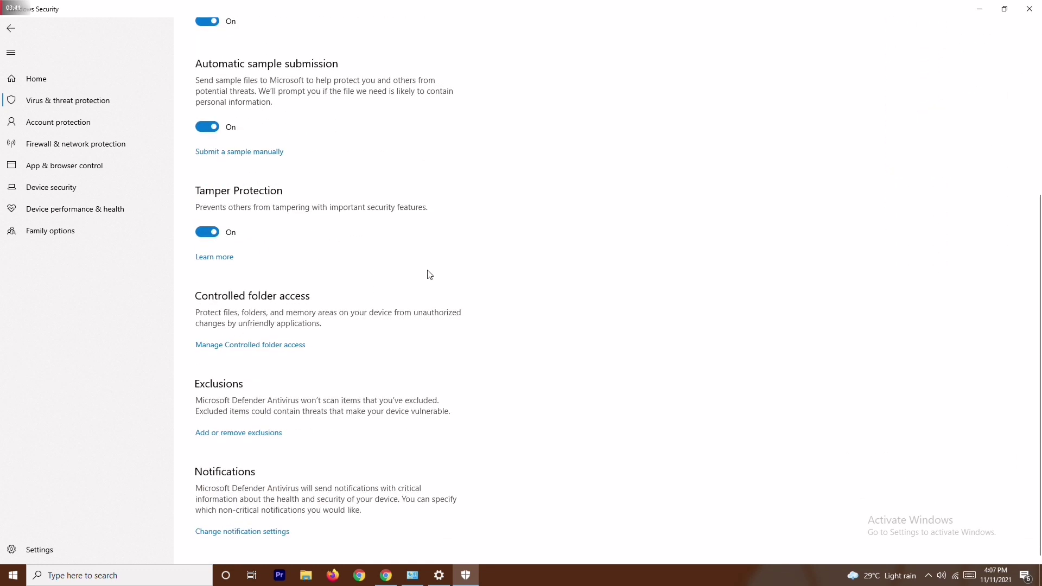
scroll(429, 274, up, 5)
key(alt+Left)
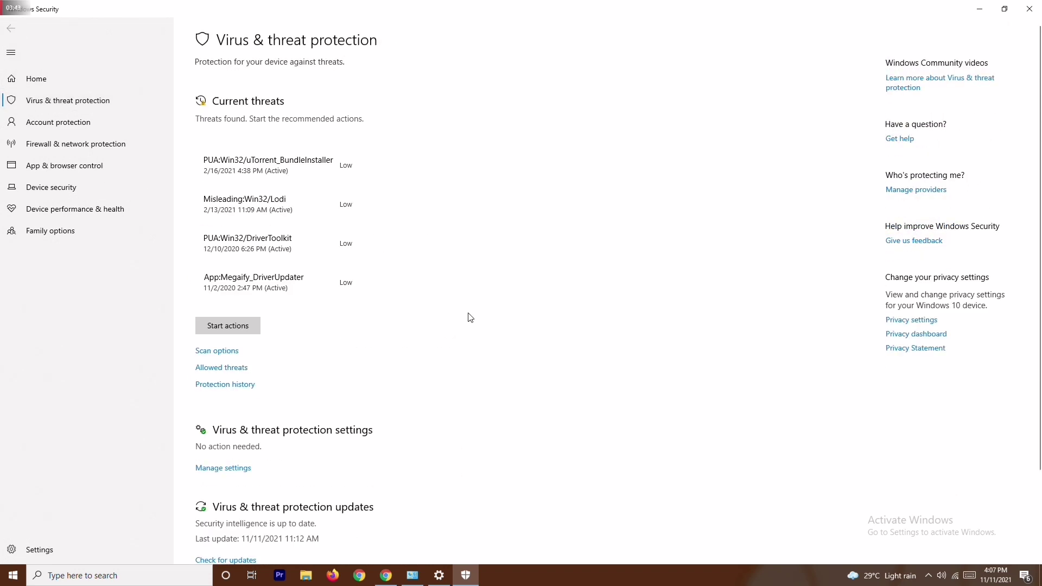
Open the list of apps allowed through Controlled folder access from the Ransomware protection page.
scroll(470, 317, down, 2)
click(266, 537)
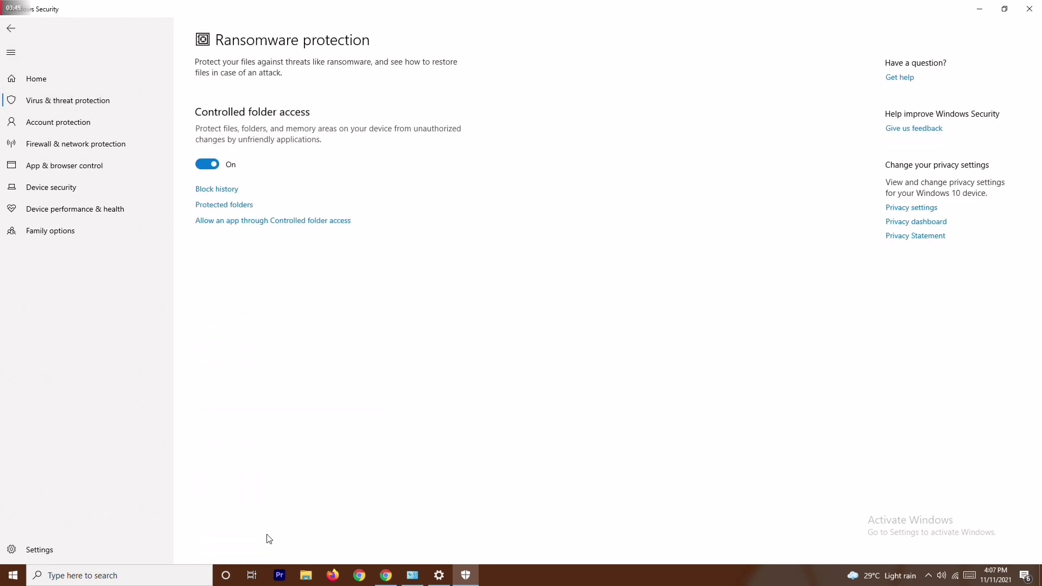
key(alt+Left)
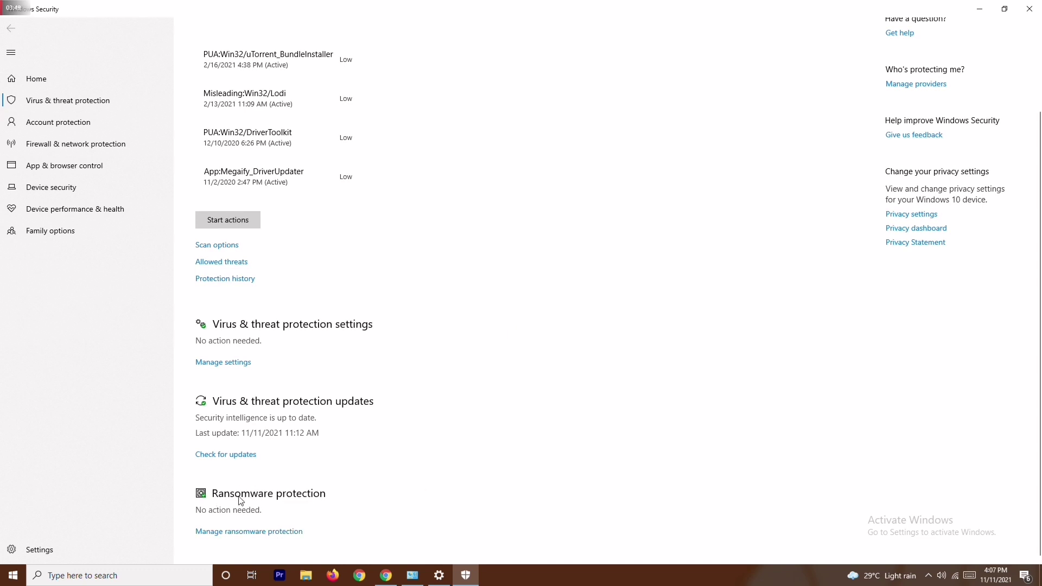
click(270, 533)
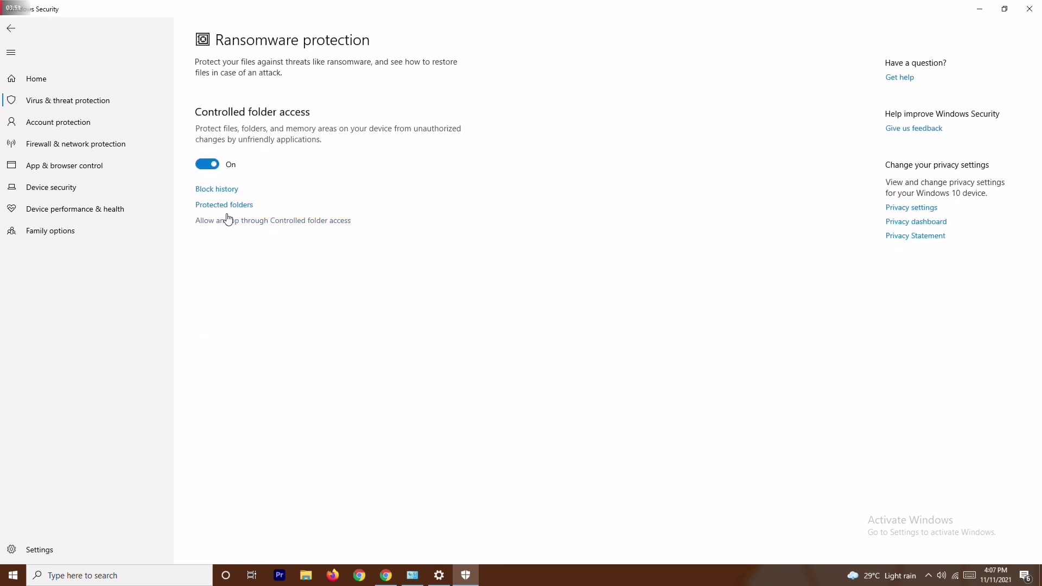
click(299, 227)
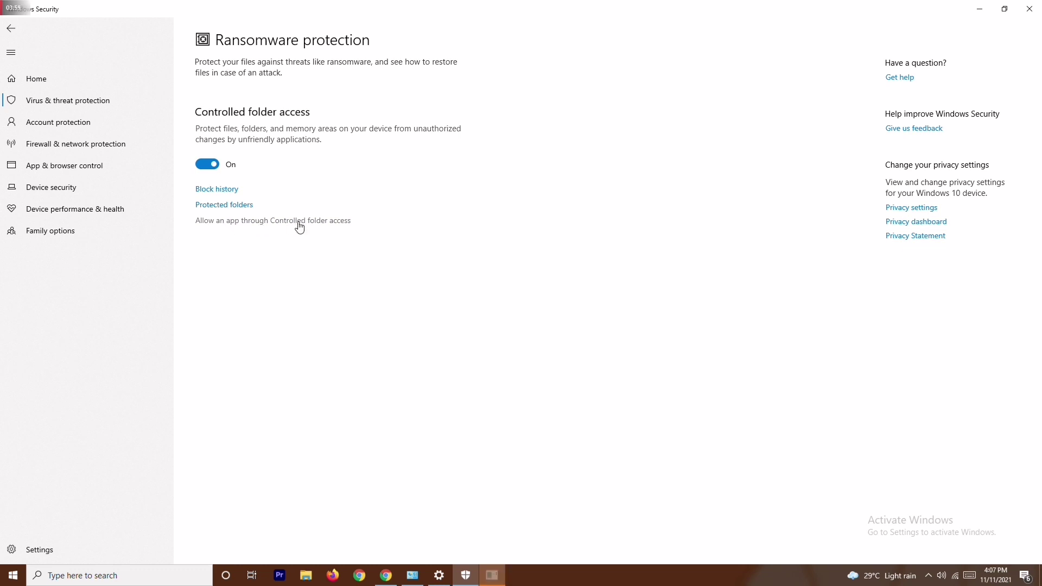
click(451, 361)
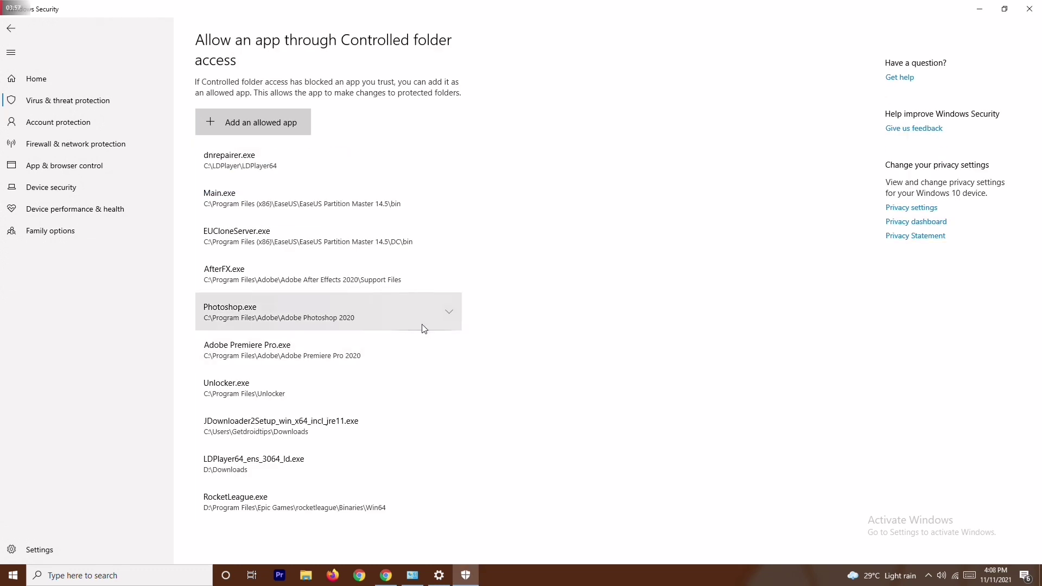
Browse Program Files (x86) on Local Disk (C:) for an app to allow, cancel the file selection and close Windows Security.
click(263, 126)
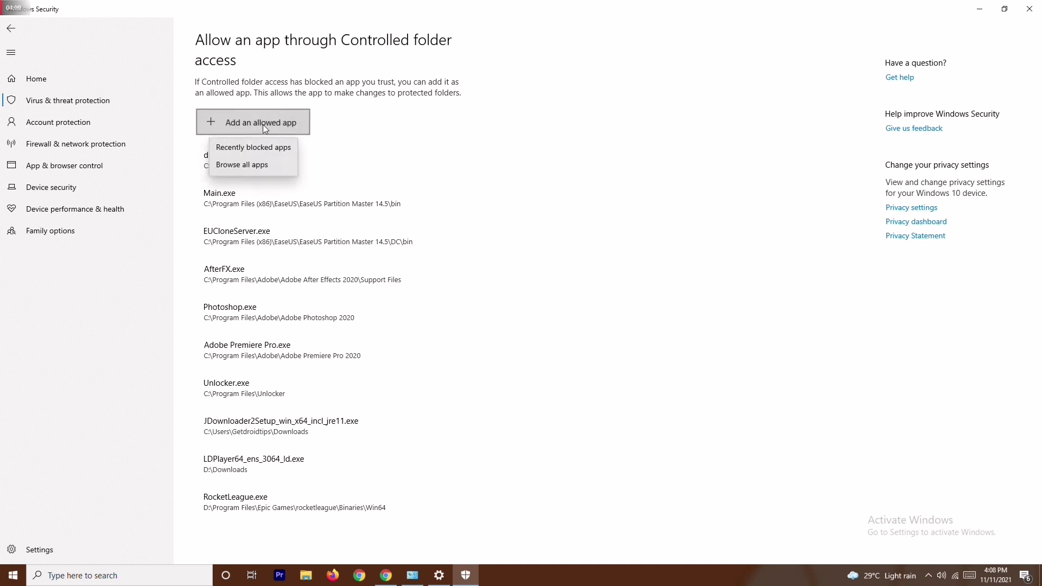
click(271, 172)
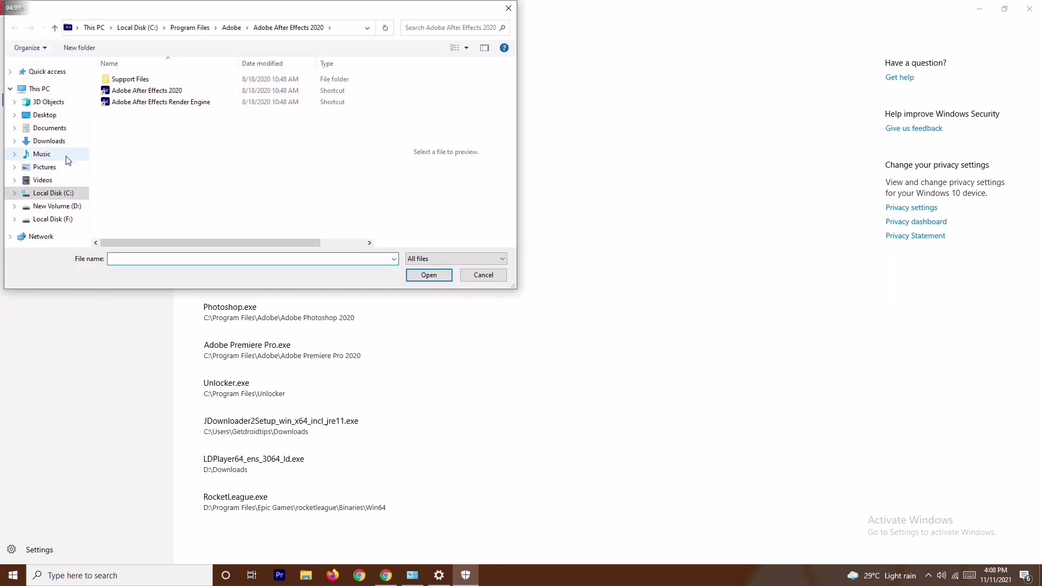
click(74, 194)
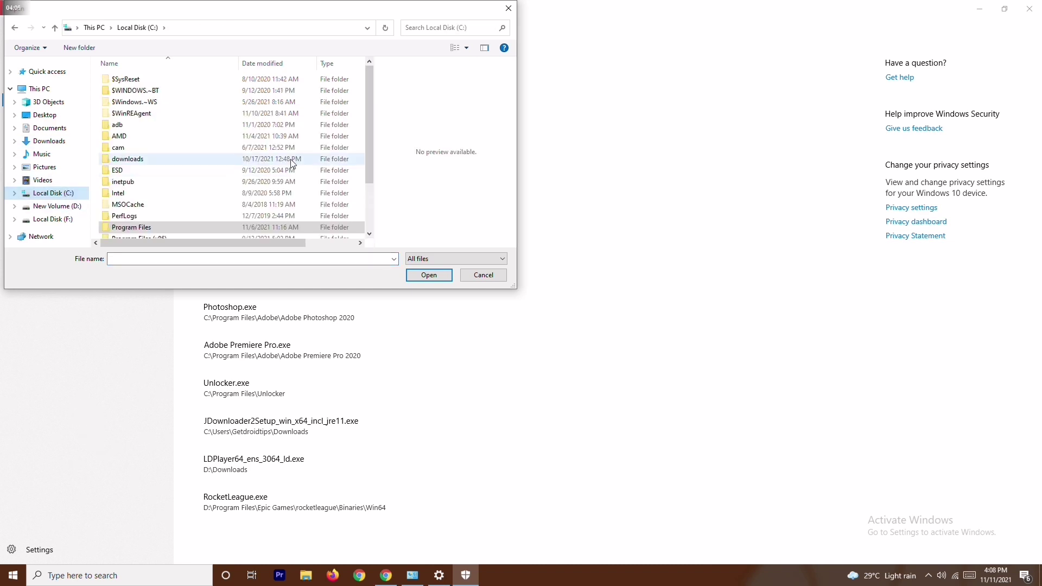
scroll(291, 163, down, 2)
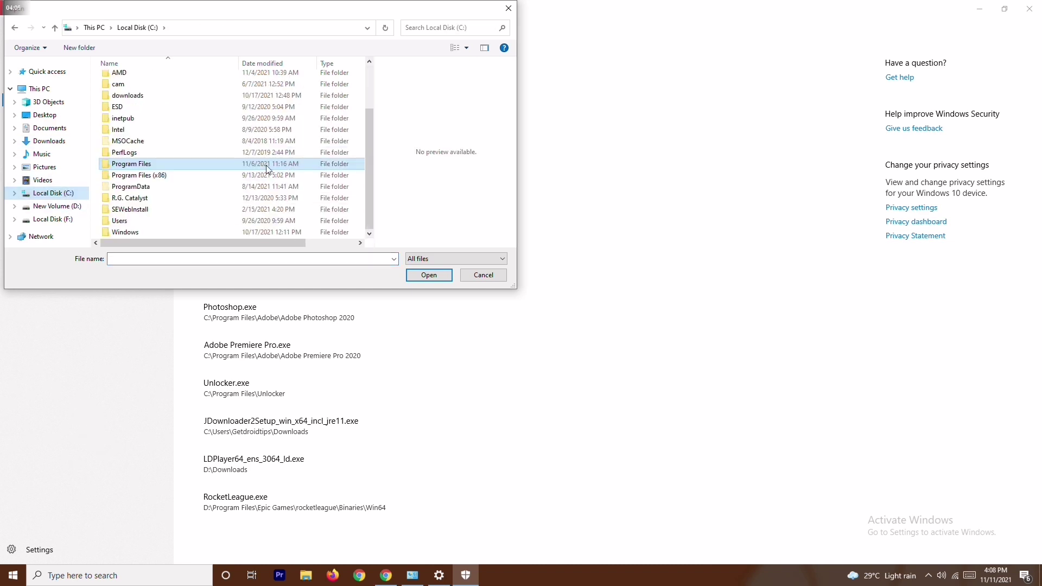
double_click(166, 176)
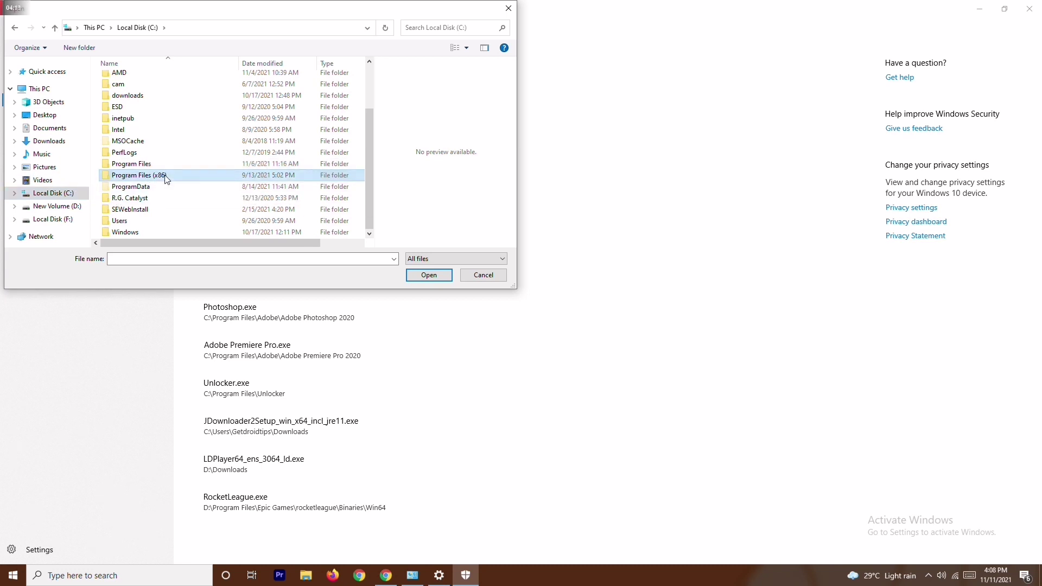
scroll(212, 150, down, 10)
scroll(212, 150, down, 1)
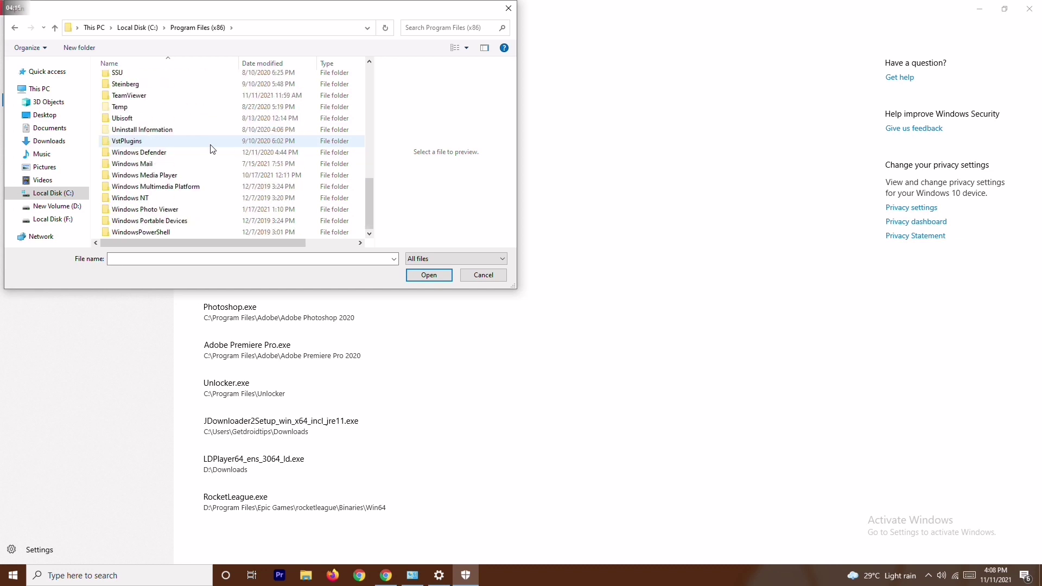
scroll(212, 150, up, 1)
scroll(212, 150, up, 3)
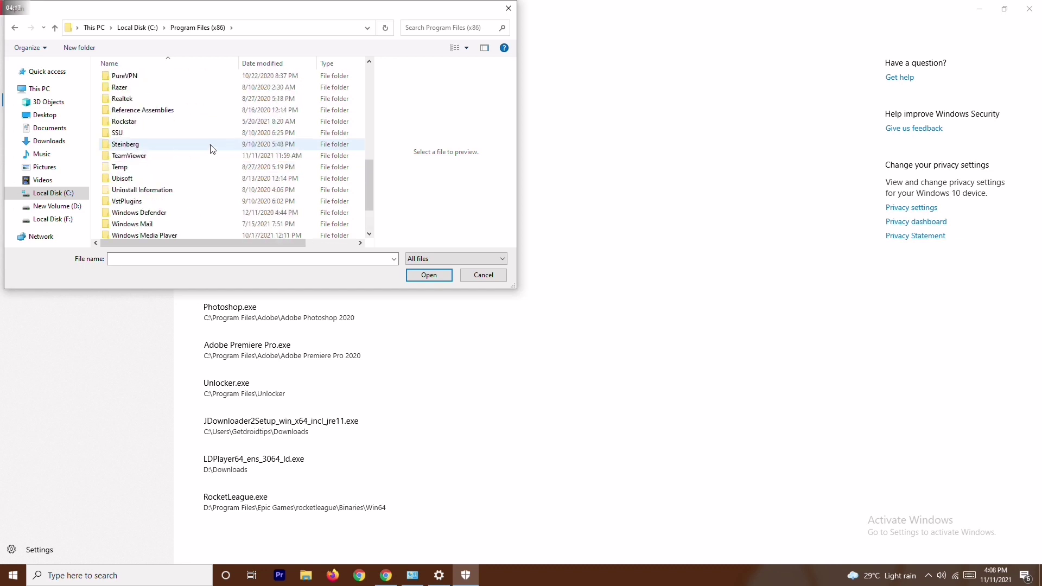
scroll(213, 150, up, 8)
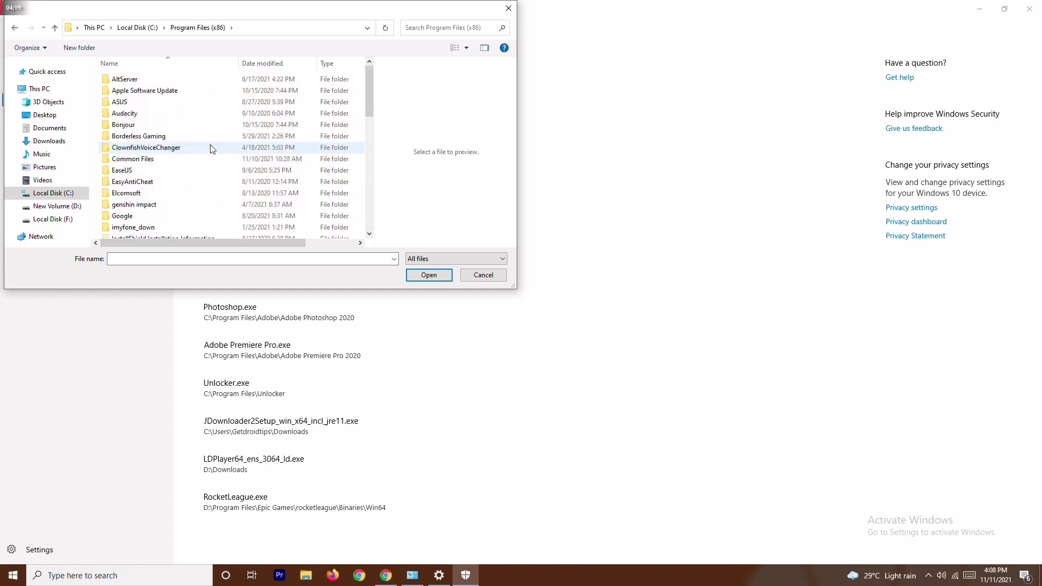
scroll(182, 199, down, 15)
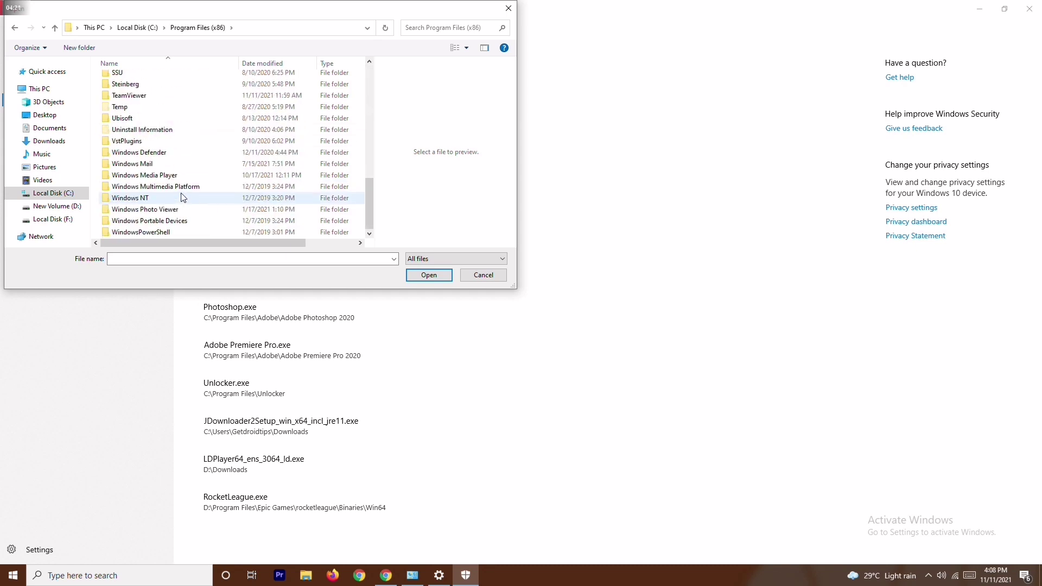
click(483, 275)
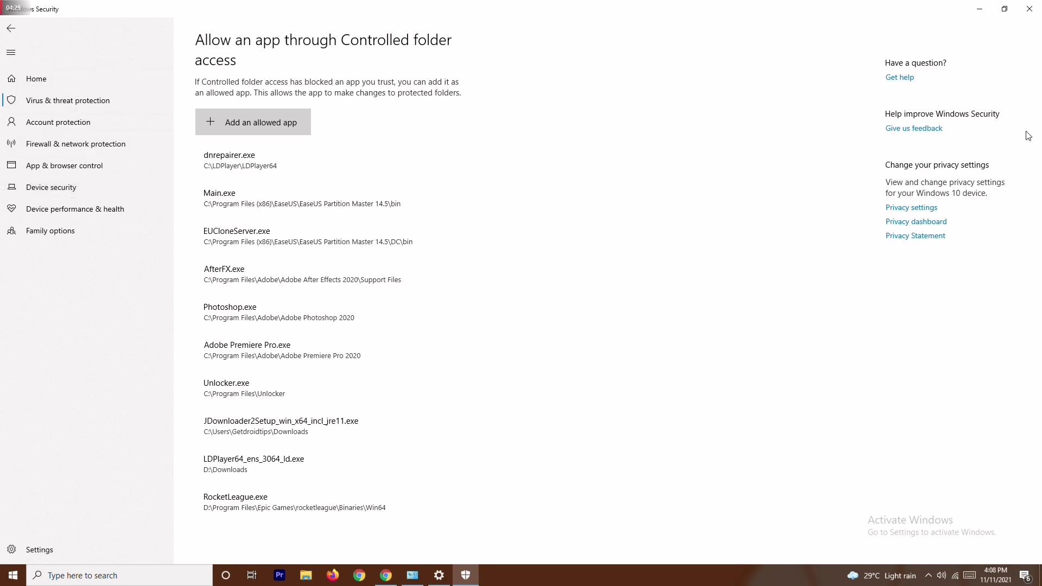
click(1029, 9)
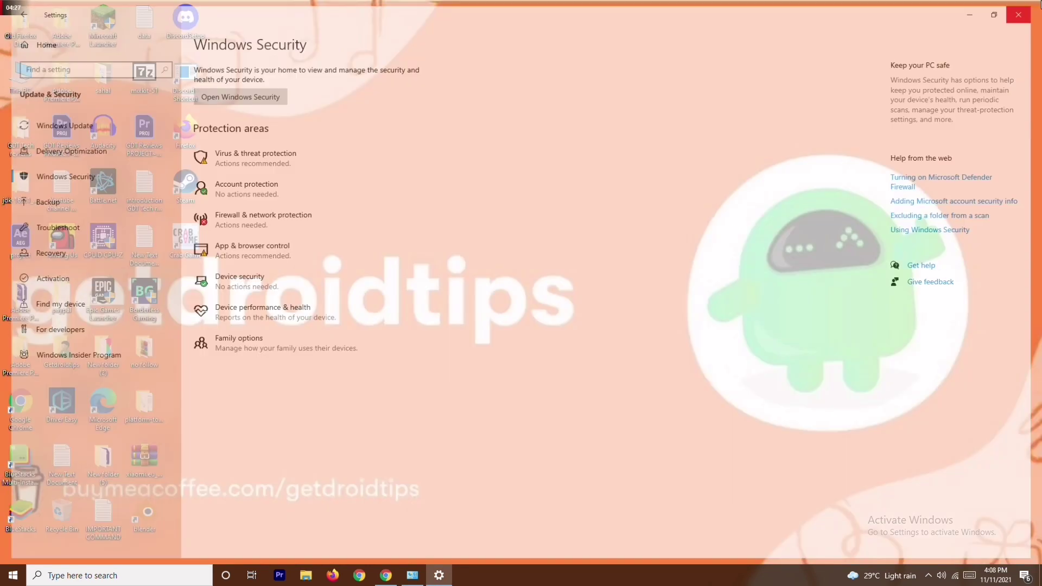